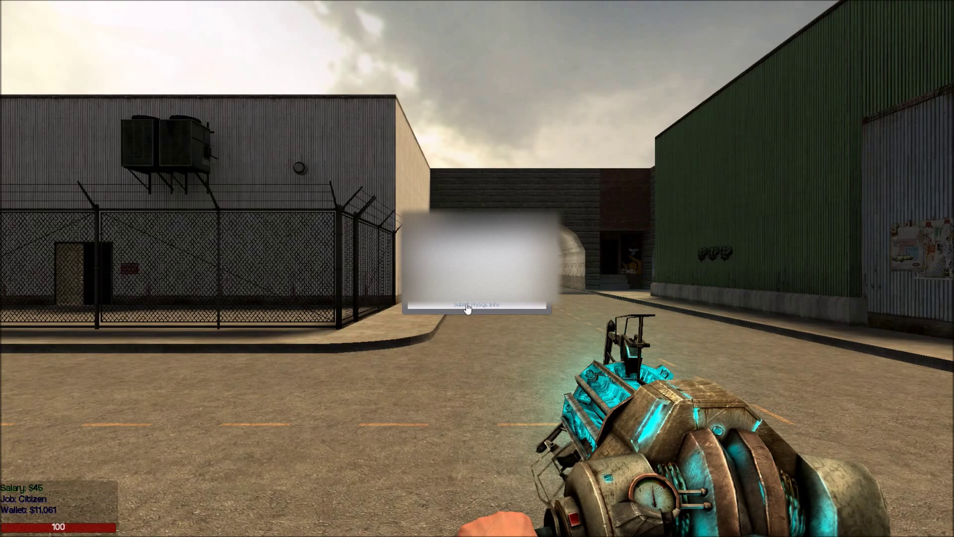
Step: Submit the MySQL connection details from the setup dialog
{"action": "left_click", "coordinate": [468, 306]}
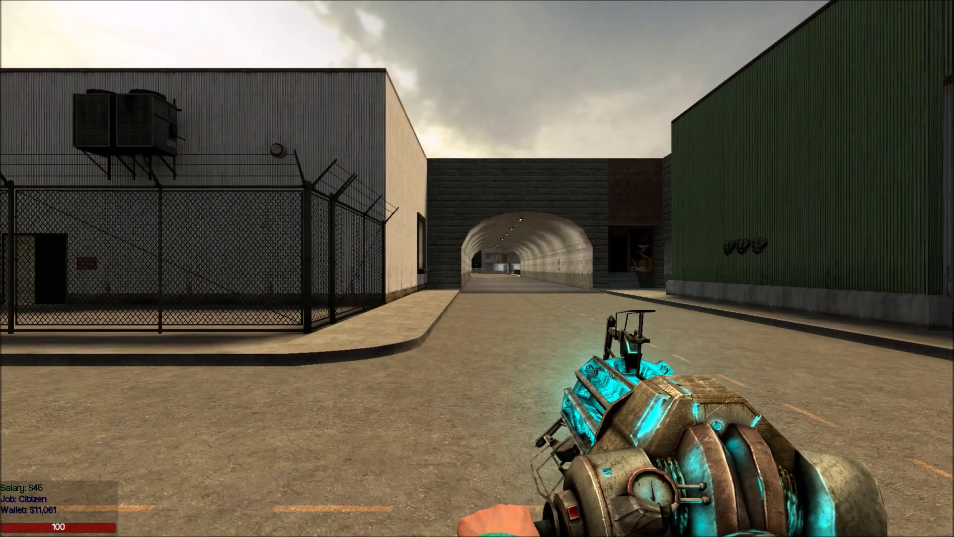
Step: Turn the first-person view to face the tunnel between the warehouses
{"action": "mouse_move", "coordinate": [478, 268]}
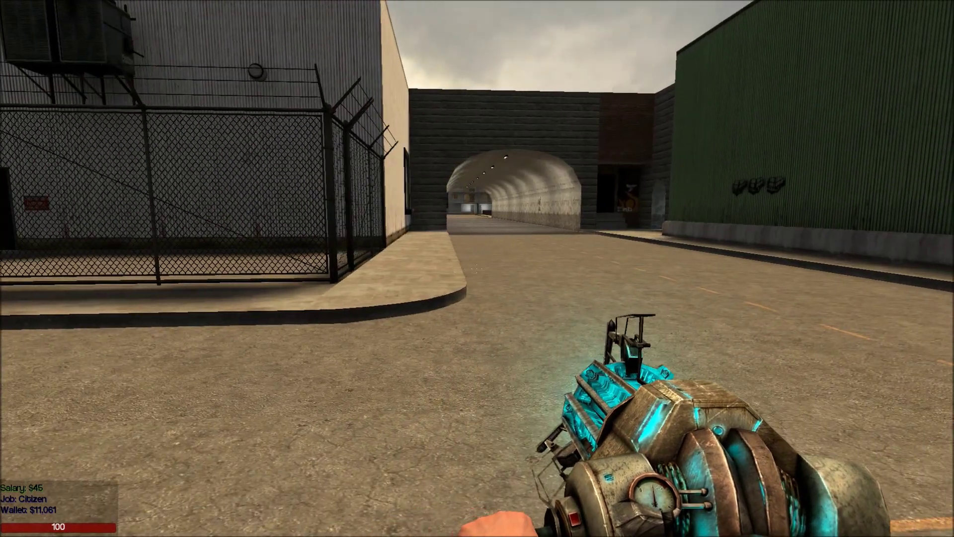
Step: Send the !gb chat command to bring up the gbay settings panel
{"action": "type", "text": "y!gb"}
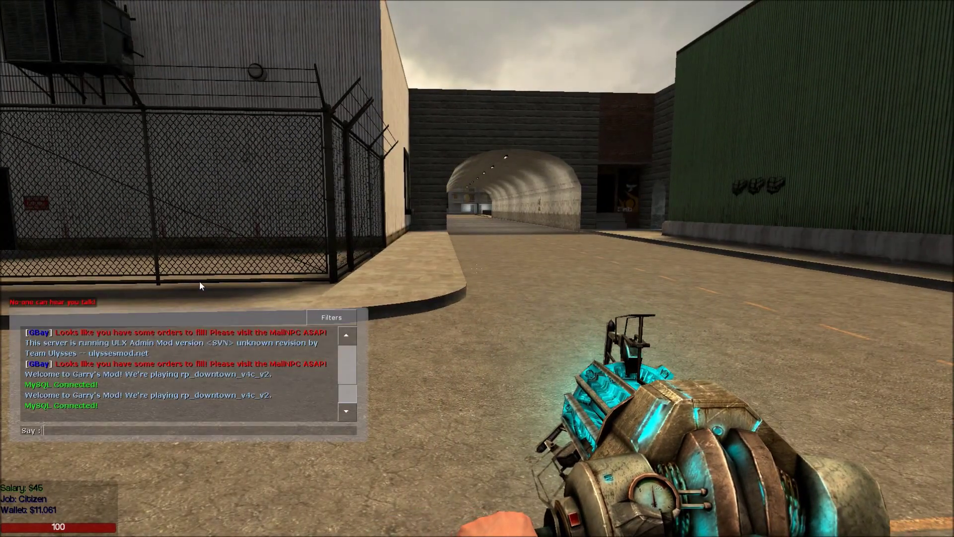
{"action": "key", "text": "Return"}
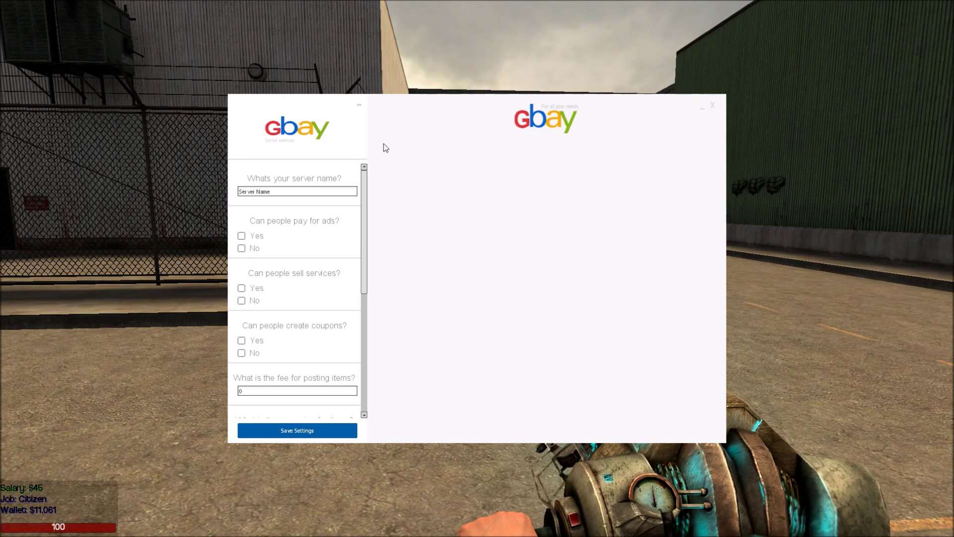
Step: Name the server 'Test Server' and answer Yes for ads, services and coupons
{"action": "left_click", "coordinate": [275, 194]}
{"action": "key", "text": "ctrl+a"}
{"action": "type", "text": "T"}
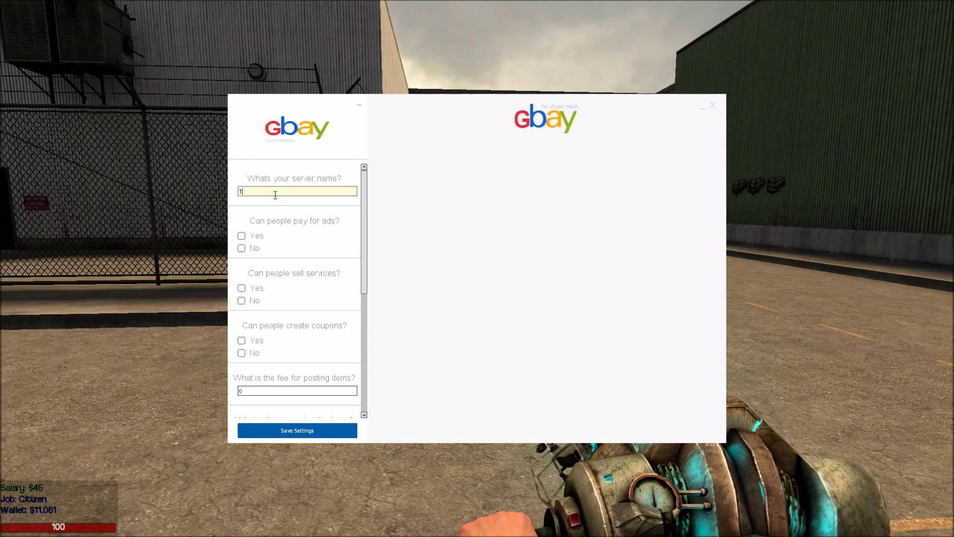
{"action": "type", "text": "est Server"}
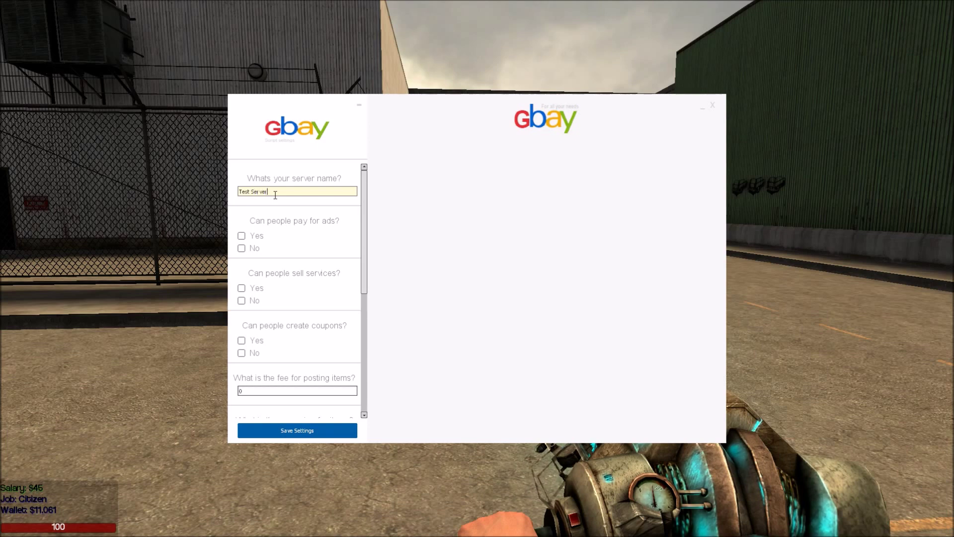
{"action": "left_click", "coordinate": [242, 236]}
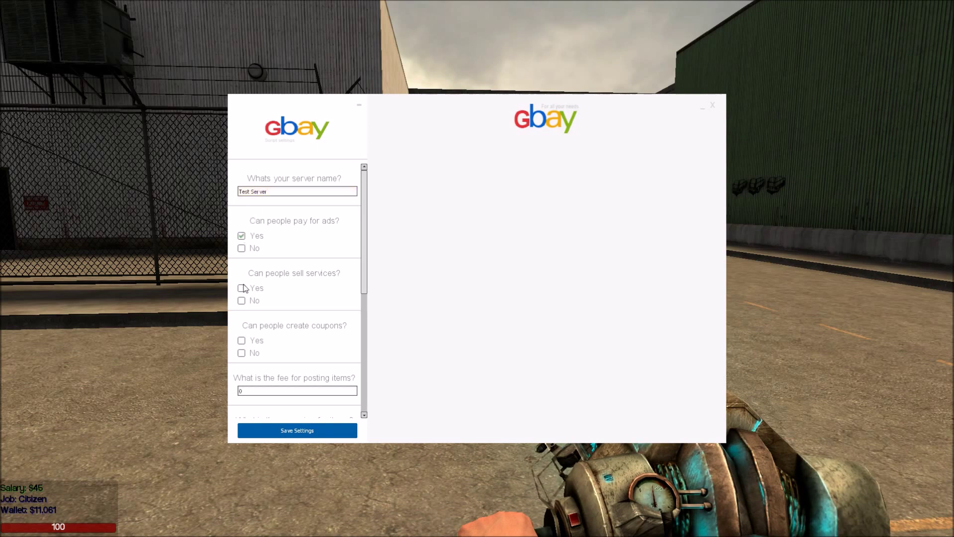
{"action": "left_click", "coordinate": [241, 288]}
{"action": "left_click", "coordinate": [241, 340]}
Step: Set posting fee 100, max item price 5000 and item tax 5
{"action": "scroll", "coordinate": [292, 314], "scroll_direction": "down", "scroll_amount": 2}
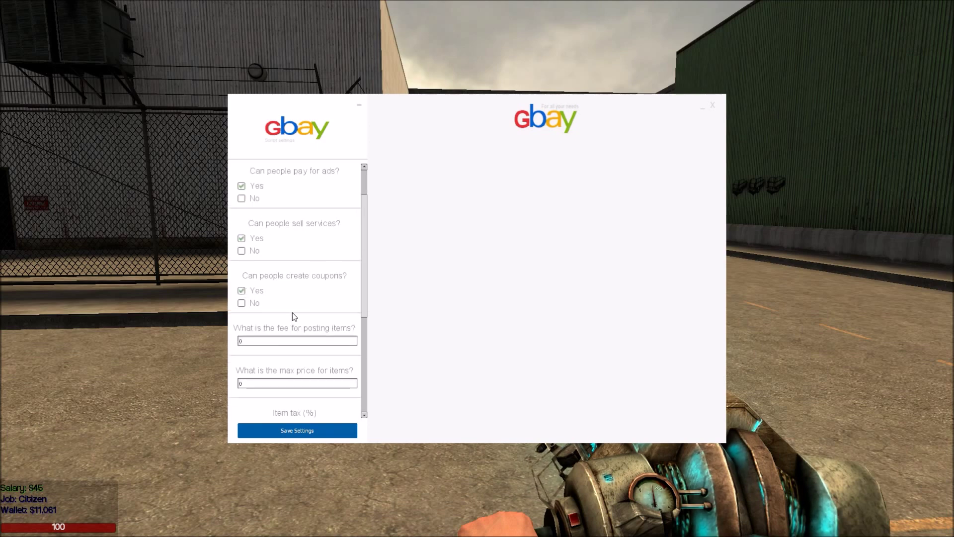
{"action": "scroll", "coordinate": [292, 314], "scroll_direction": "down", "scroll_amount": 2}
{"action": "left_click", "coordinate": [287, 291]}
{"action": "type", "text": "100"}
{"action": "left_click", "coordinate": [262, 336]}
{"action": "type", "text": "5000"}
{"action": "left_click", "coordinate": [254, 374]}
{"action": "type", "text": "5"}
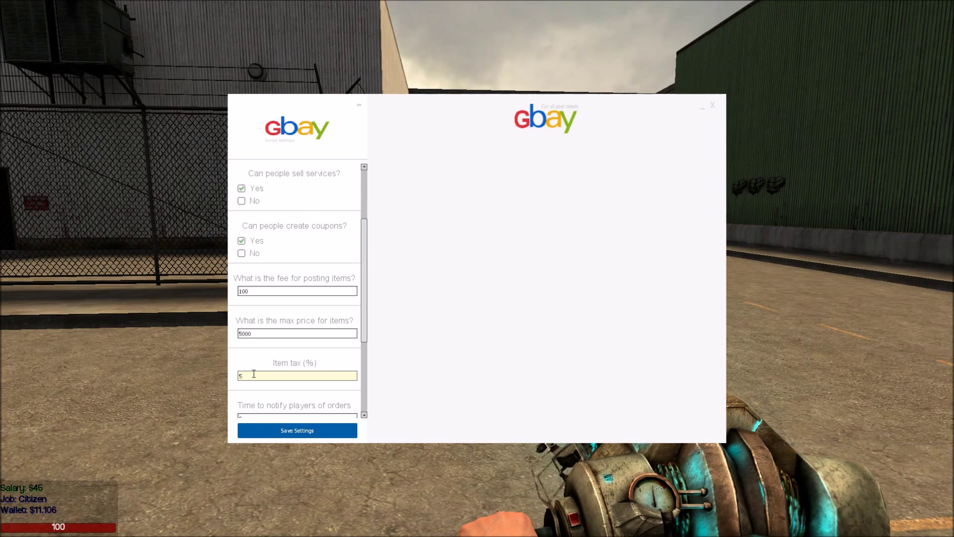
Step: Set the order notification time to 5 and minimize the gbay panel
{"action": "scroll", "coordinate": [254, 368], "scroll_direction": "down", "scroll_amount": 3}
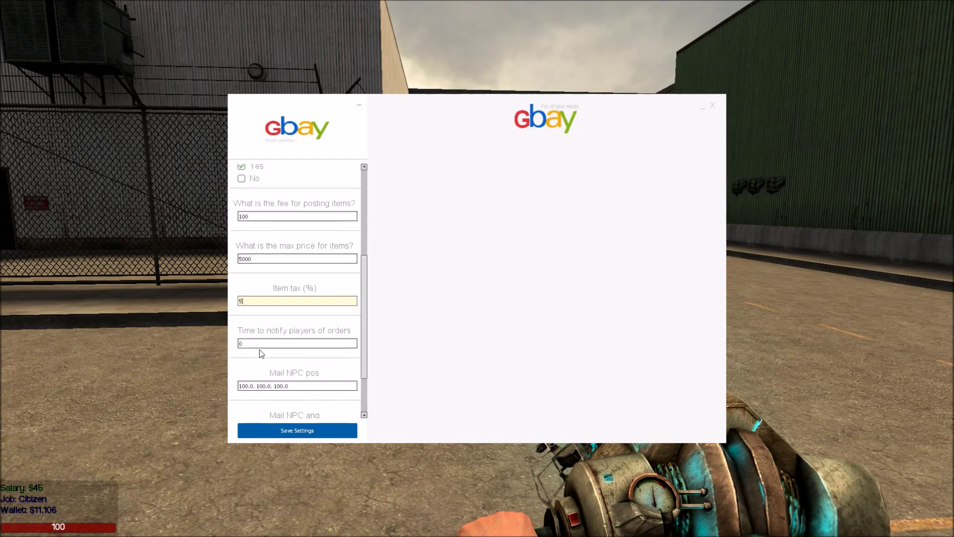
{"action": "left_click", "coordinate": [254, 346]}
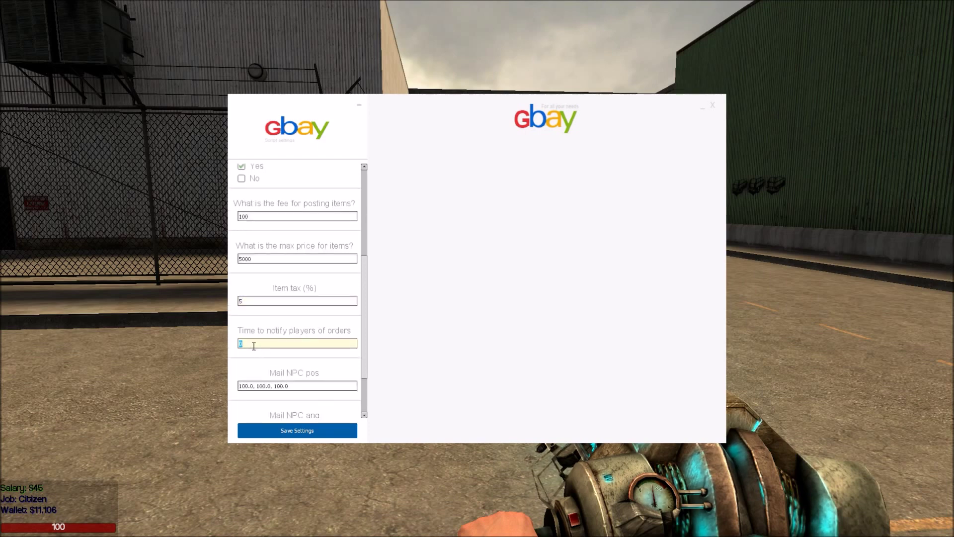
{"action": "type", "text": "5"}
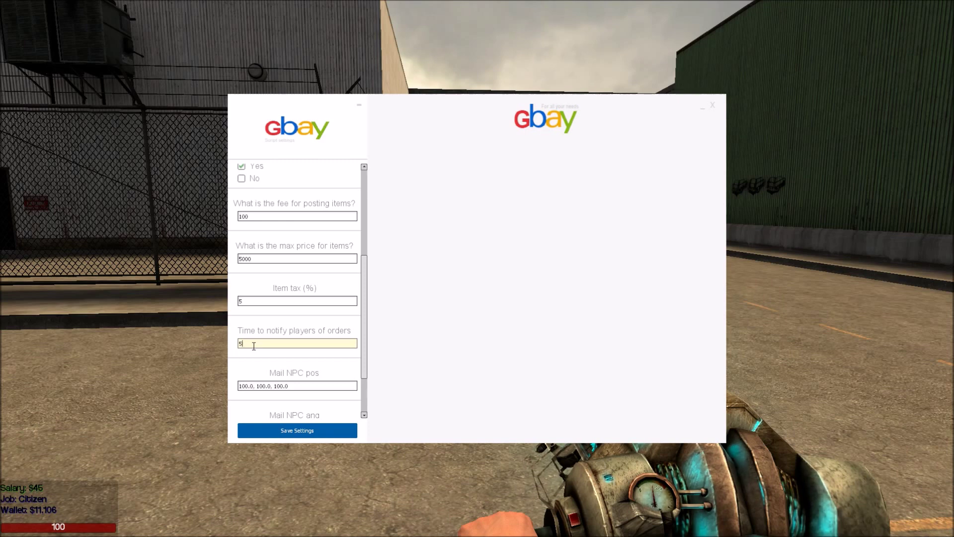
{"action": "scroll", "coordinate": [254, 348], "scroll_direction": "down", "scroll_amount": 3}
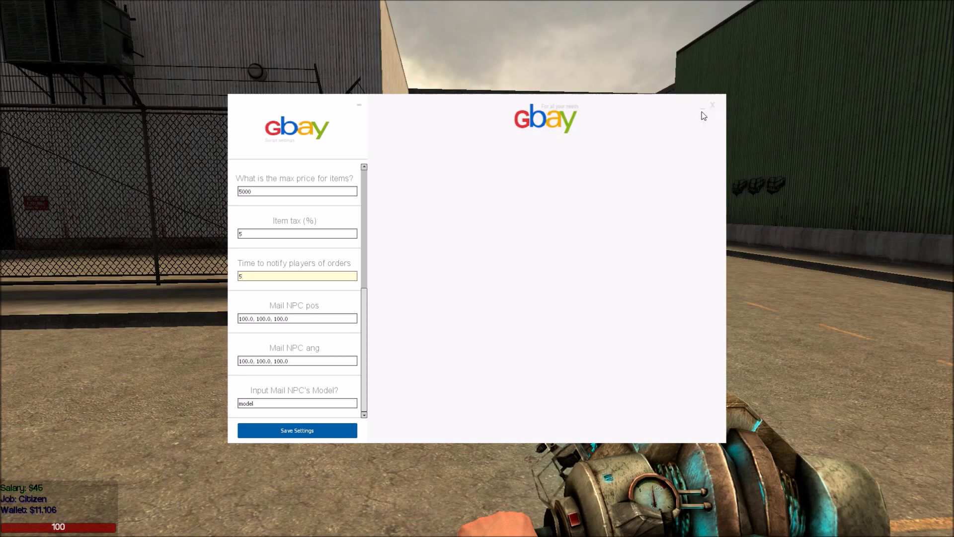
{"action": "left_click", "coordinate": [703, 107]}
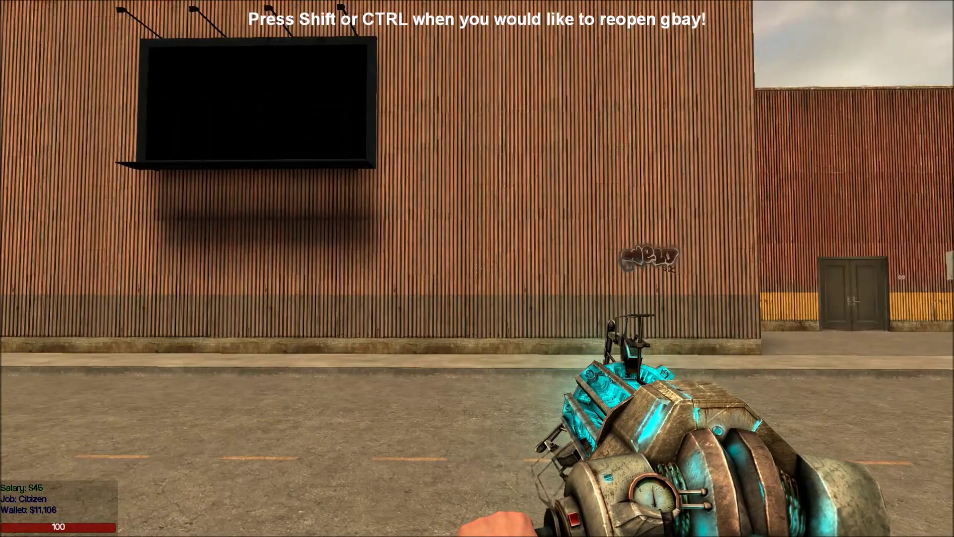
Step: Run getpos in the console and copy the resulting setpos/setang line
{"action": "key", "text": "grave"}
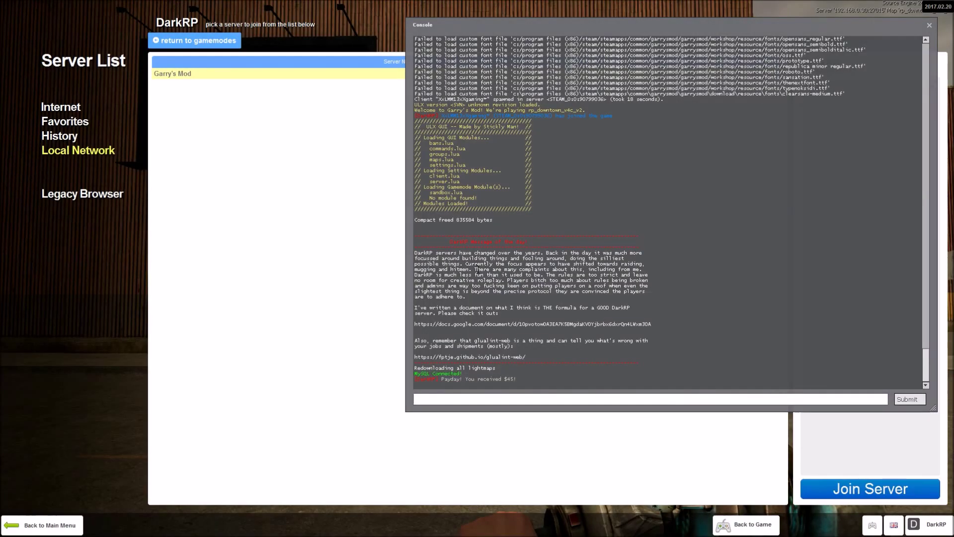
{"action": "type", "text": "getpos"}
{"action": "key", "text": "Return"}
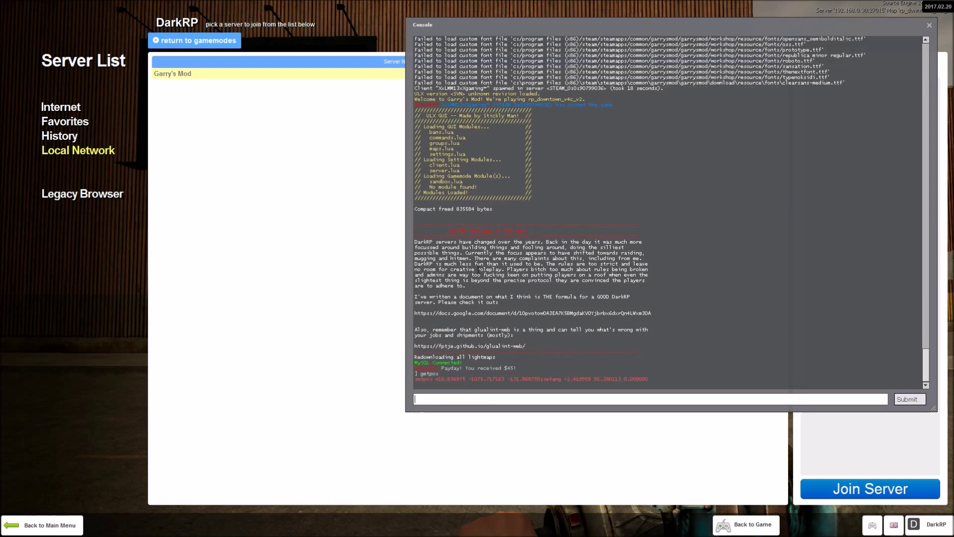
{"action": "left_click_drag", "start_coordinate": [657, 381], "coordinate": [659, 374]}
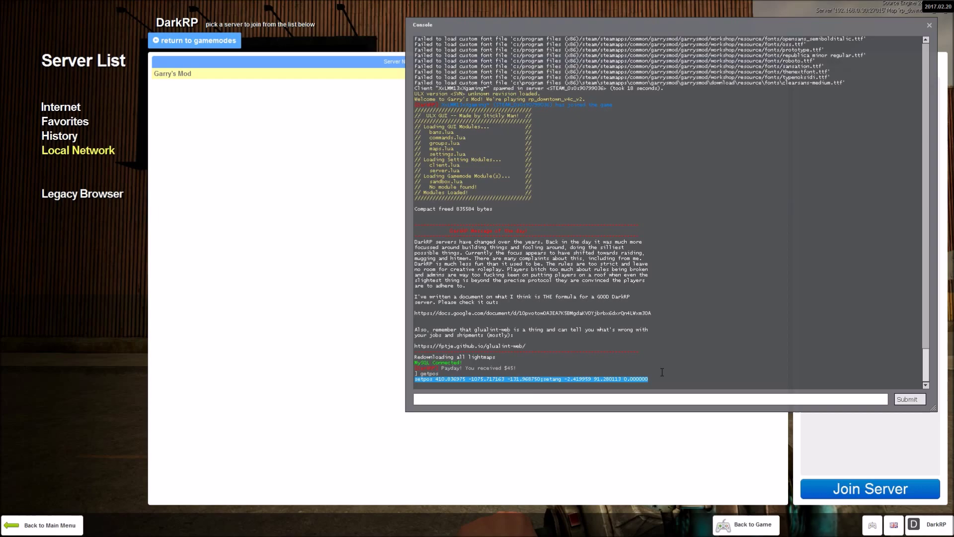
{"action": "key", "text": "Escape"}
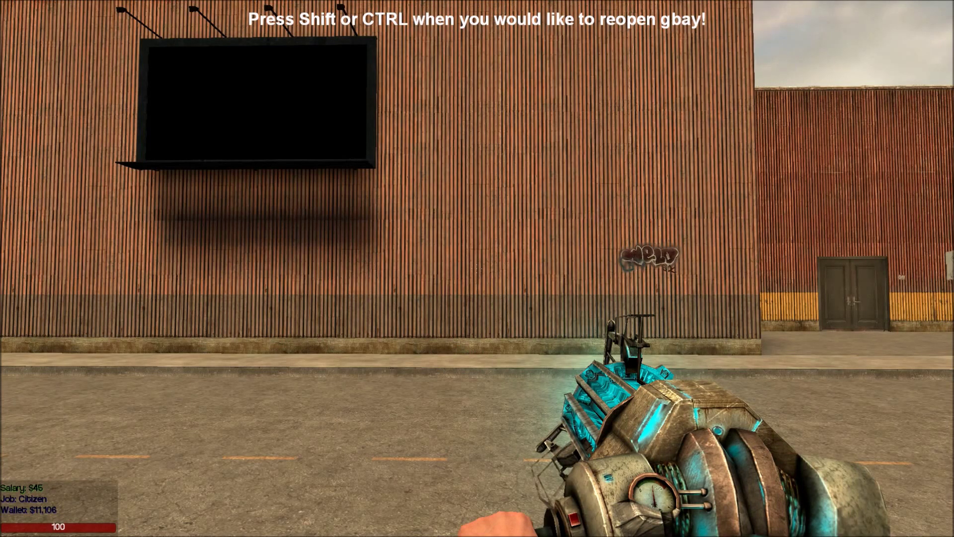
{"action": "key", "text": "shift"}
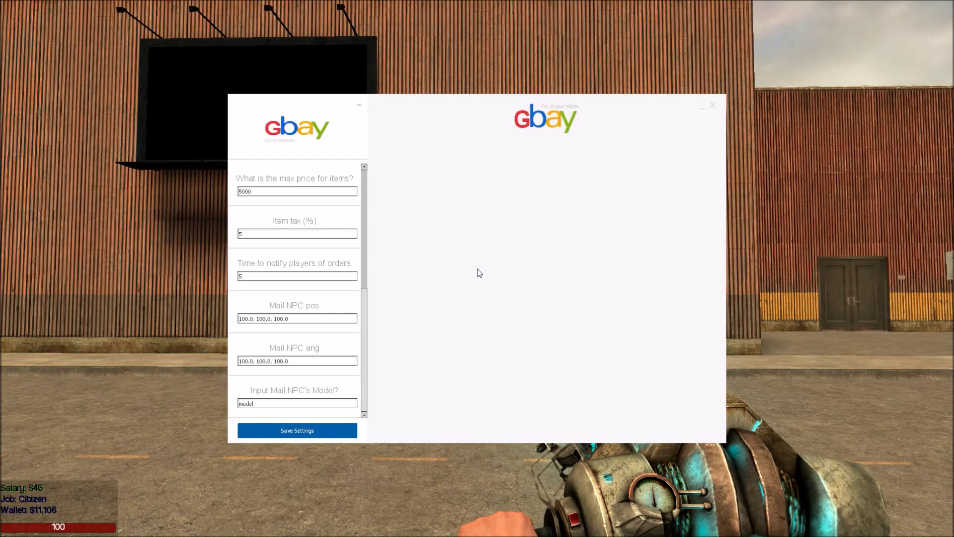
Step: Replace the Mail NPC pos value with the copied getpos output
{"action": "scroll", "coordinate": [324, 267], "scroll_direction": "up", "scroll_amount": 5}
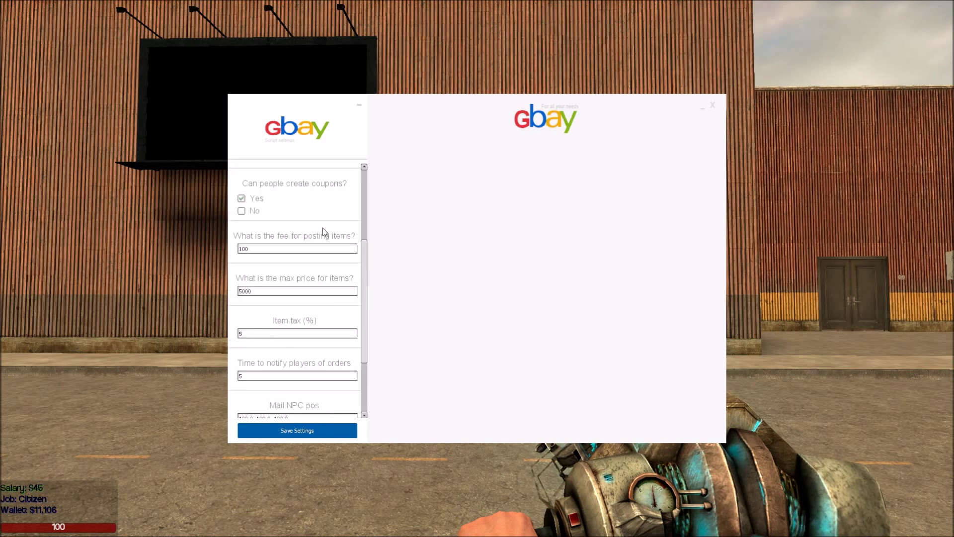
{"action": "scroll", "coordinate": [323, 231], "scroll_direction": "down", "scroll_amount": 5}
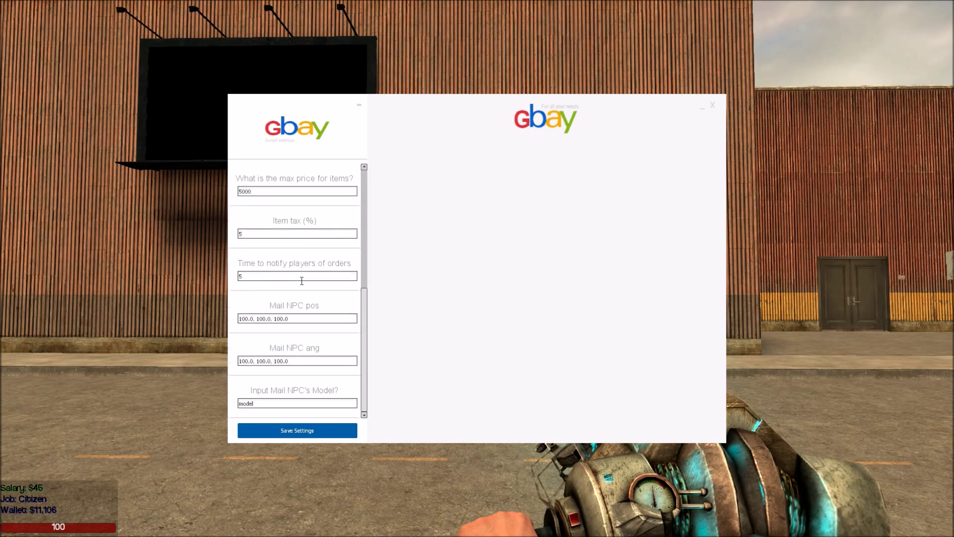
{"action": "left_click", "coordinate": [295, 318]}
{"action": "key", "text": "ctrl+a"}
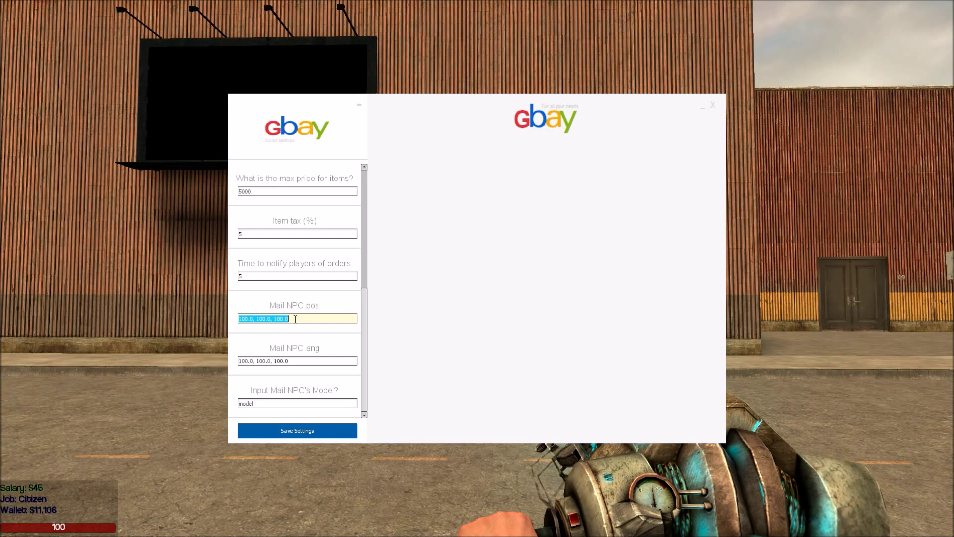
{"action": "key", "text": "ctrl+v"}
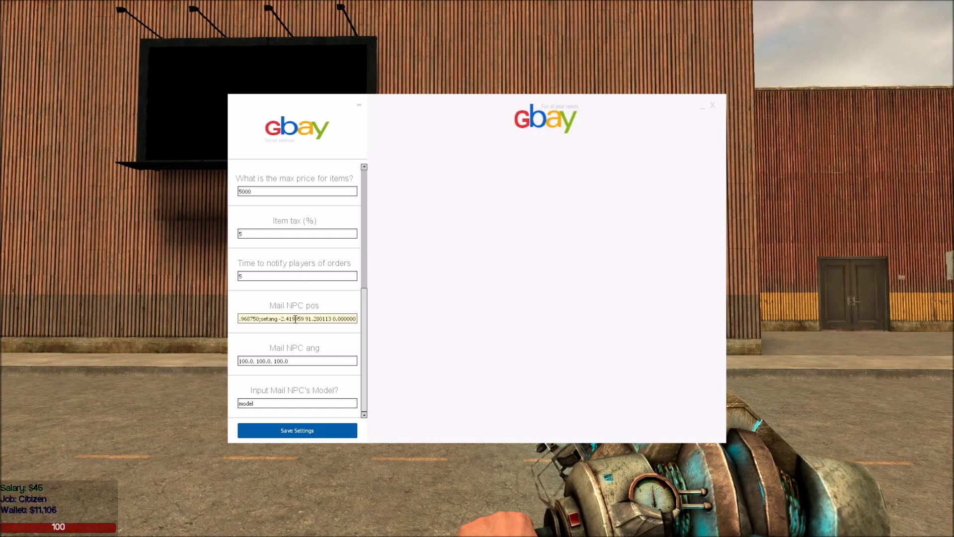
Step: Strip the setpos prefix and setang part, leaving 410.836975, -1075.717163, -131.968750
{"action": "key", "text": "Home"}
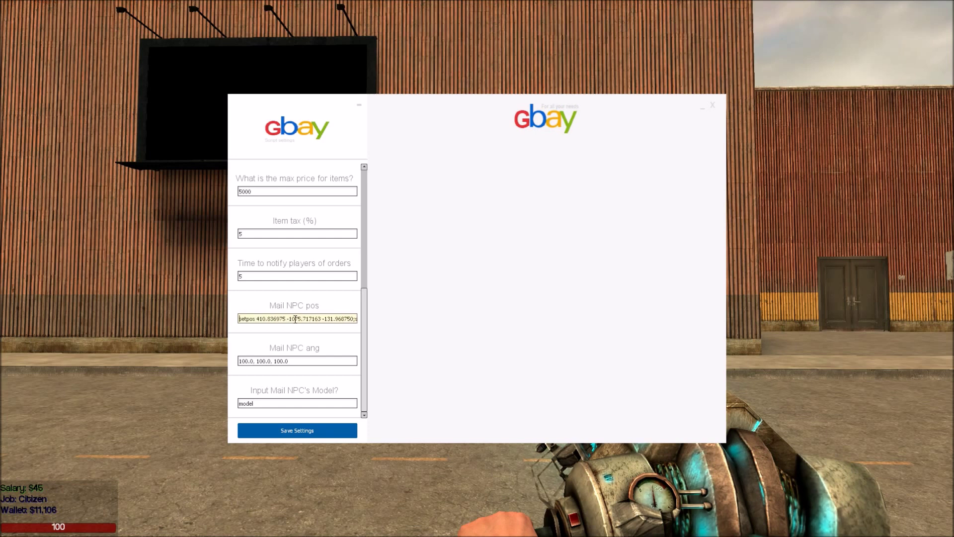
{"action": "key", "text": "ctrl+shift+Right"}
{"action": "key", "text": "BackSpace"}
{"action": "key", "text": "ctrl+Right"}
{"action": "type", "text": ","}
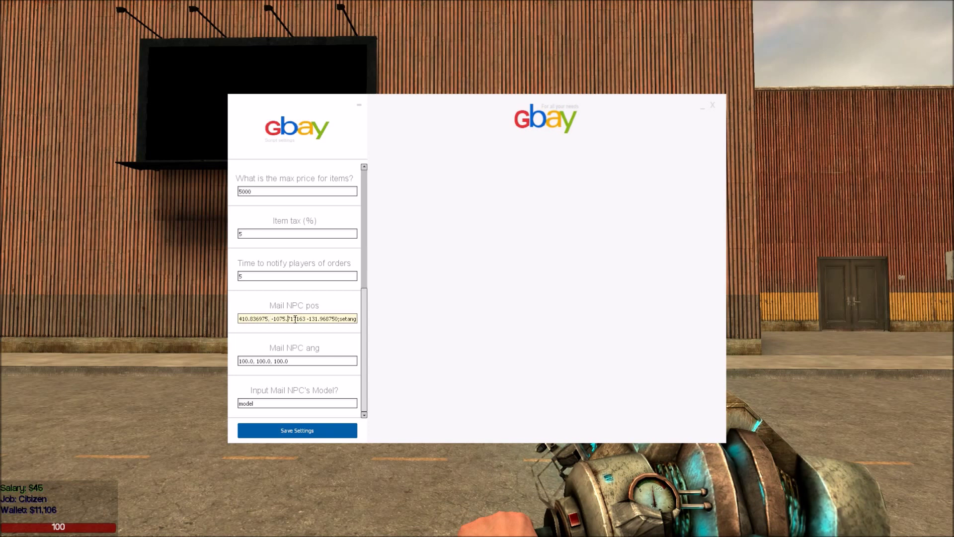
{"action": "type", "text": " ,"}
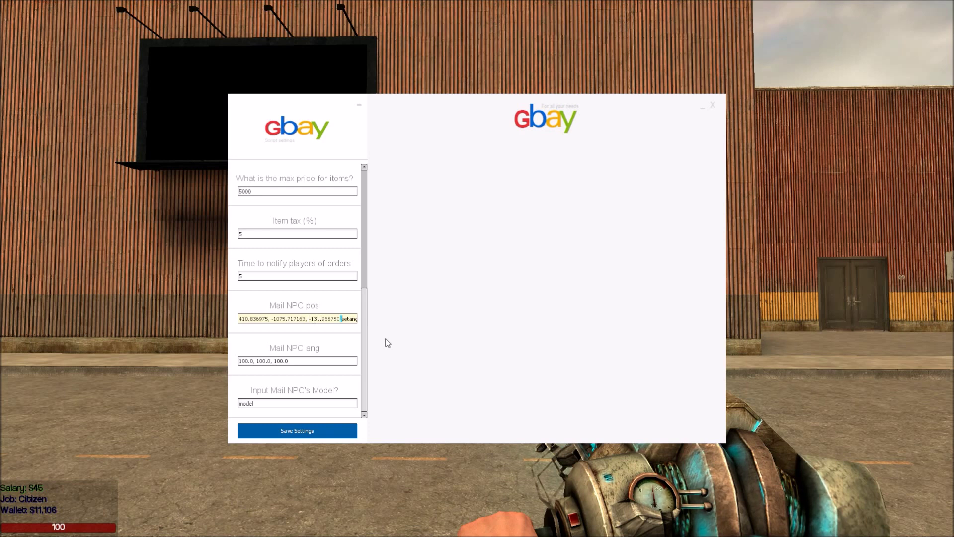
{"action": "key", "text": "shift+End"}
{"action": "key", "text": "End"}
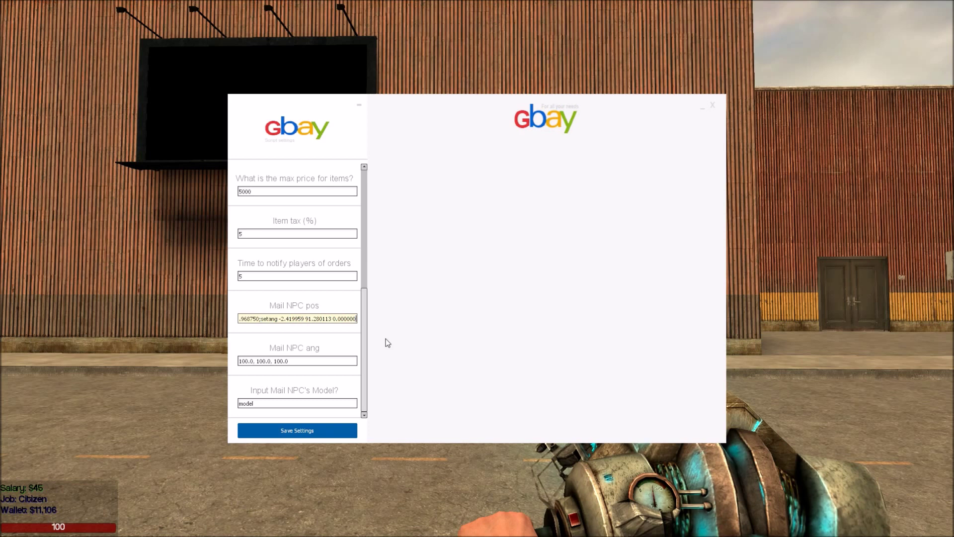
{"action": "key", "text": "shift+Left"}
{"action": "key", "text": "shift+Left"}
{"action": "key", "text": "shift+Left"}
{"action": "key", "text": "shift+Left"}
{"action": "key", "text": "shift+Left"}
{"action": "key", "text": "shift+Left"}
{"action": "key", "text": "shift+Left"}
{"action": "key", "text": "shift+Left"}
{"action": "key", "text": "shift+Left"}
{"action": "key", "text": "shift+Left"}
{"action": "key", "text": "shift+Left"}
{"action": "key", "text": "shift+Left"}
{"action": "key", "text": "shift+Left"}
{"action": "key", "text": "shift+Left"}
{"action": "key", "text": "shift+Left"}
{"action": "key", "text": "shift+Left"}
{"action": "key", "text": "shift+Left"}
{"action": "key", "text": "shift+Left"}
{"action": "key", "text": "shift+Left"}
{"action": "key", "text": "shift+Left"}
{"action": "key", "text": "shift+Left"}
{"action": "key", "text": "ctrl+c"}
{"action": "key", "text": "BackSpace"}
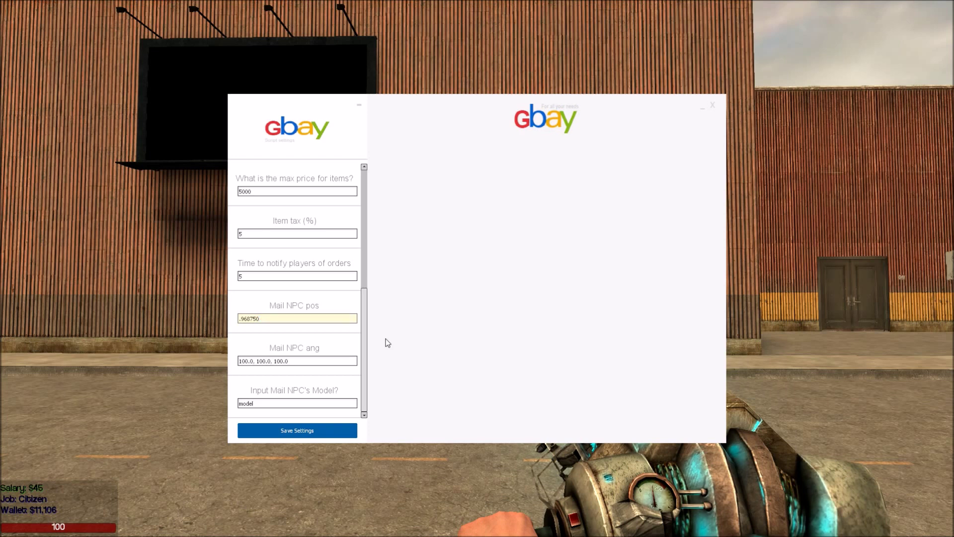
{"action": "key", "text": "Home"}
Step: Set Mail NPC ang to -2.419959, 91.280113, 0.000000 from the pasted setang text, then hide the panel
{"action": "left_click", "coordinate": [302, 363]}
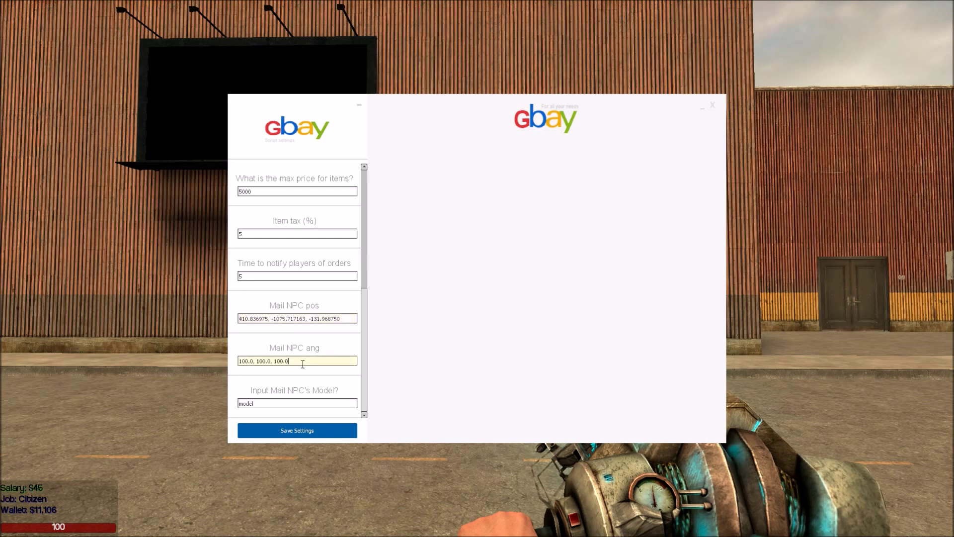
{"action": "double_click", "coordinate": [303, 364]}
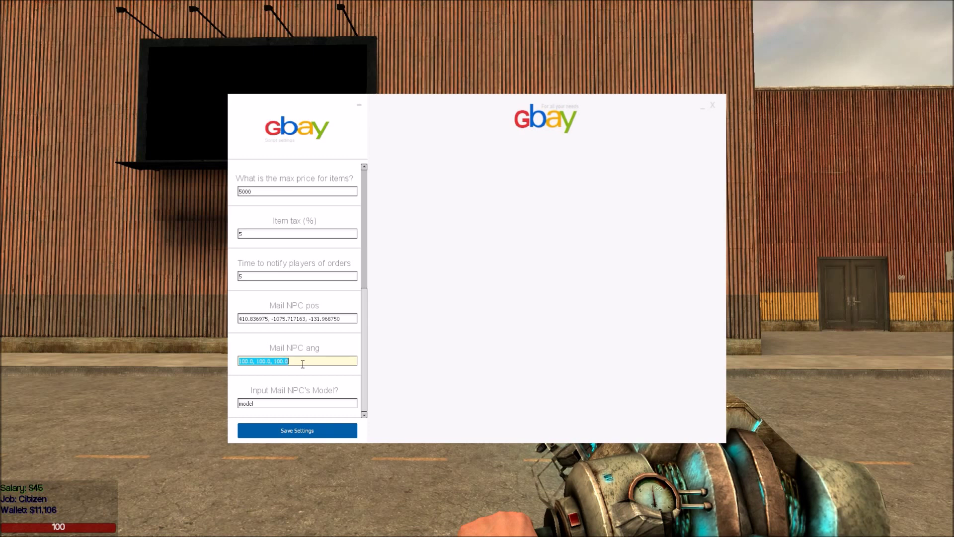
{"action": "key", "text": "ctrl+v"}
{"action": "key", "text": "ctrl+Left"}
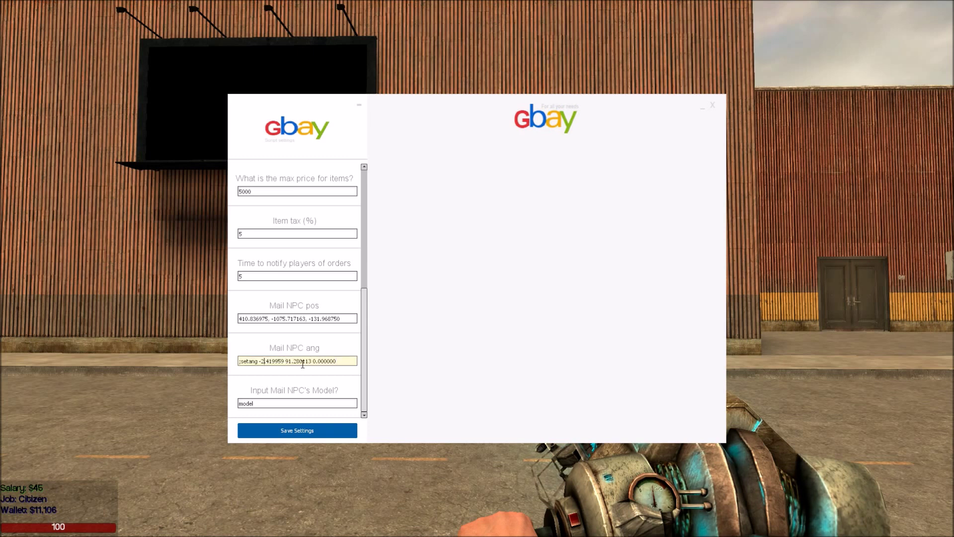
{"action": "key", "text": "Home"}
{"action": "key", "text": "ctrl+shift+Right"}
{"action": "key", "text": "BackSpace"}
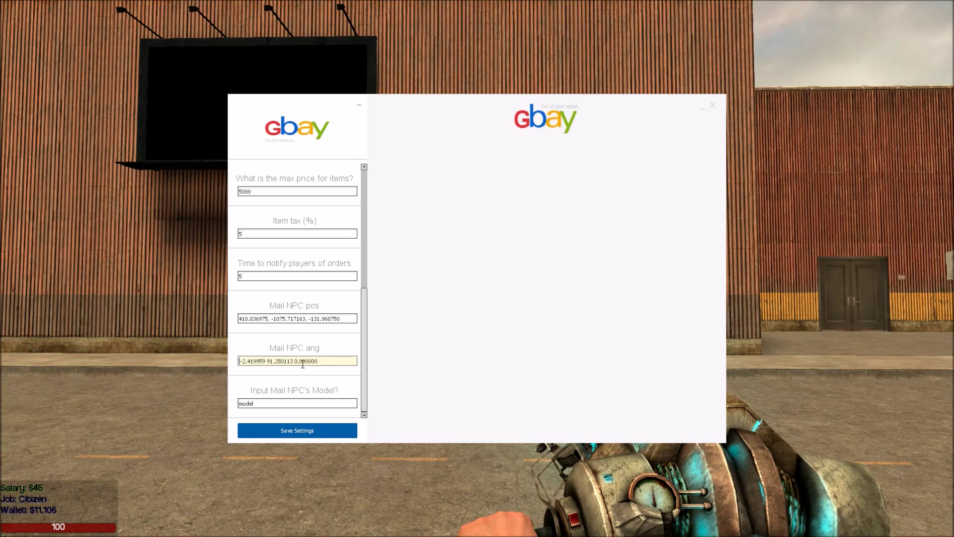
{"action": "key", "text": "ctrl+Right"}
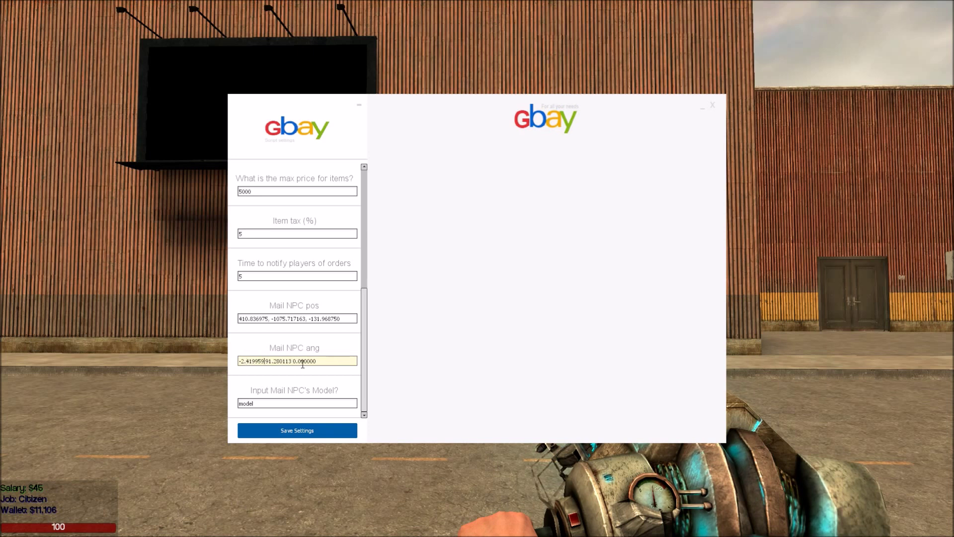
{"action": "type", "text": ","}
{"action": "key", "text": "ctrl+Right"}
{"action": "type", "text": ","}
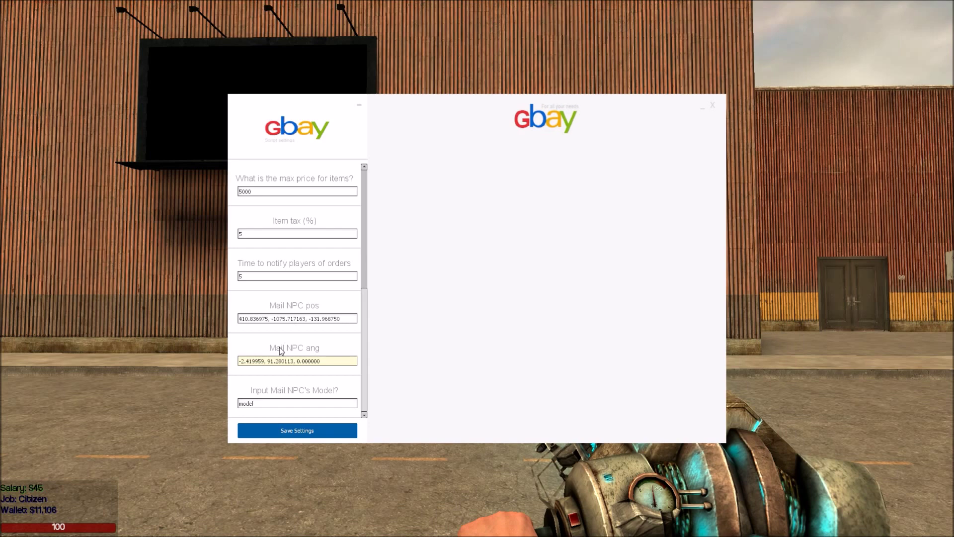
{"action": "left_click", "coordinate": [702, 107]}
Step: Copy the G-Man player model path from the spawn menu's Garry's Mod player models
{"action": "key", "text": "q"}
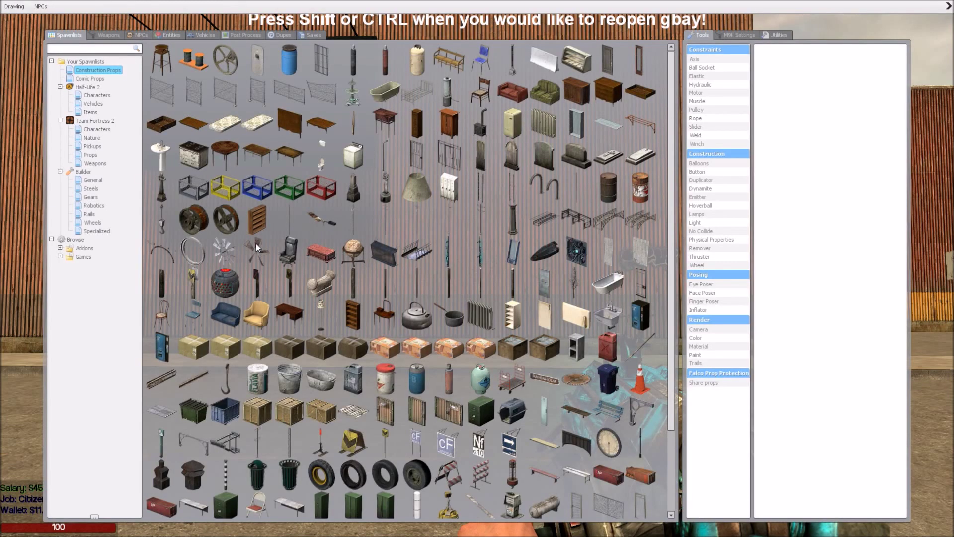
{"action": "left_click", "coordinate": [60, 256]}
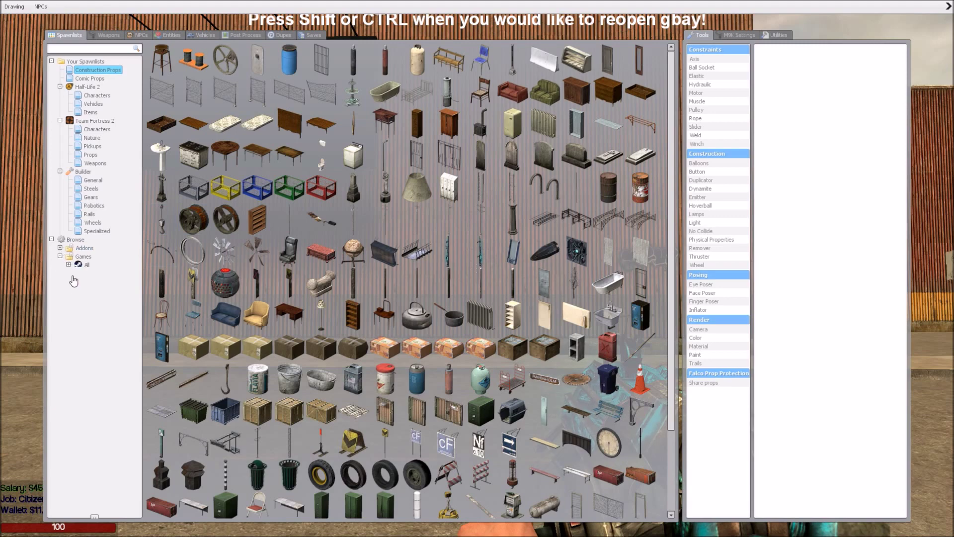
{"action": "left_click", "coordinate": [68, 273]}
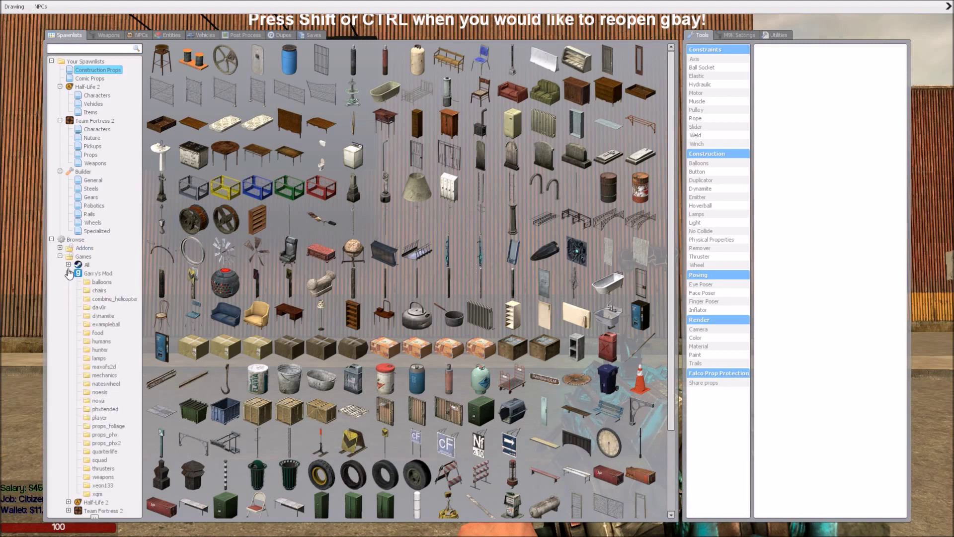
{"action": "left_click", "coordinate": [99, 417]}
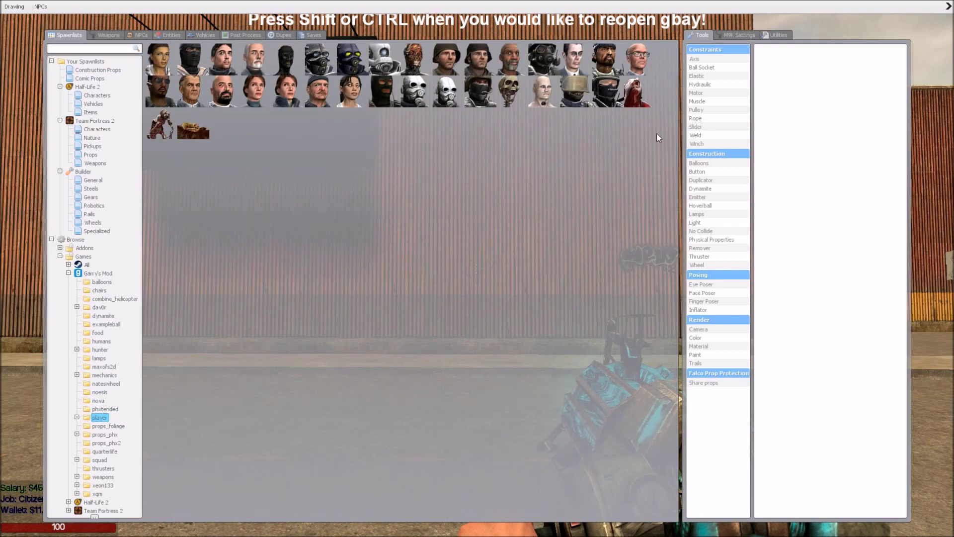
{"action": "right_click", "coordinate": [642, 57]}
{"action": "left_click", "coordinate": [646, 62]}
{"action": "right_click", "coordinate": [584, 63]}
{"action": "left_click", "coordinate": [597, 66]}
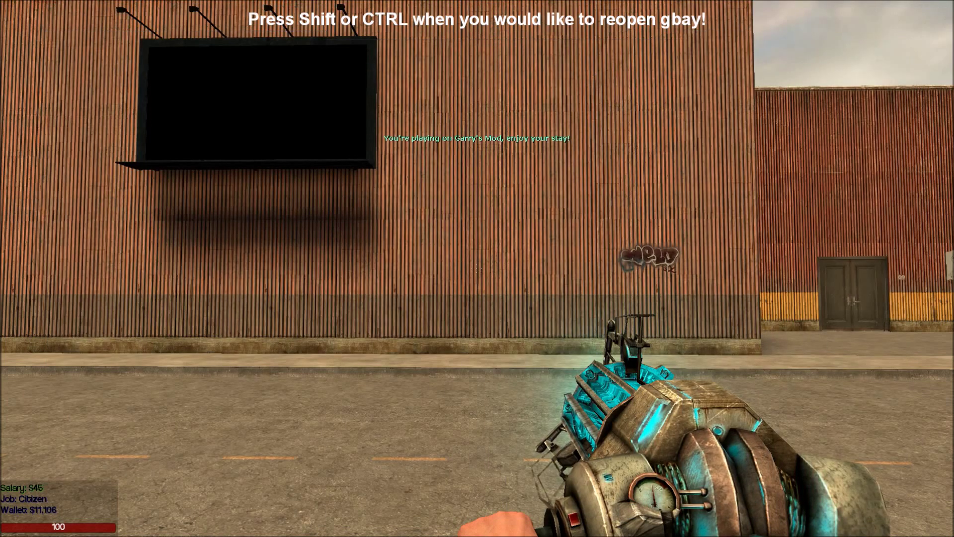
Step: Paste the model path into Mail NPC model, trimmed to models/gman_high.mdl
{"action": "key", "text": "shift"}
{"action": "double_click", "coordinate": [283, 402]}
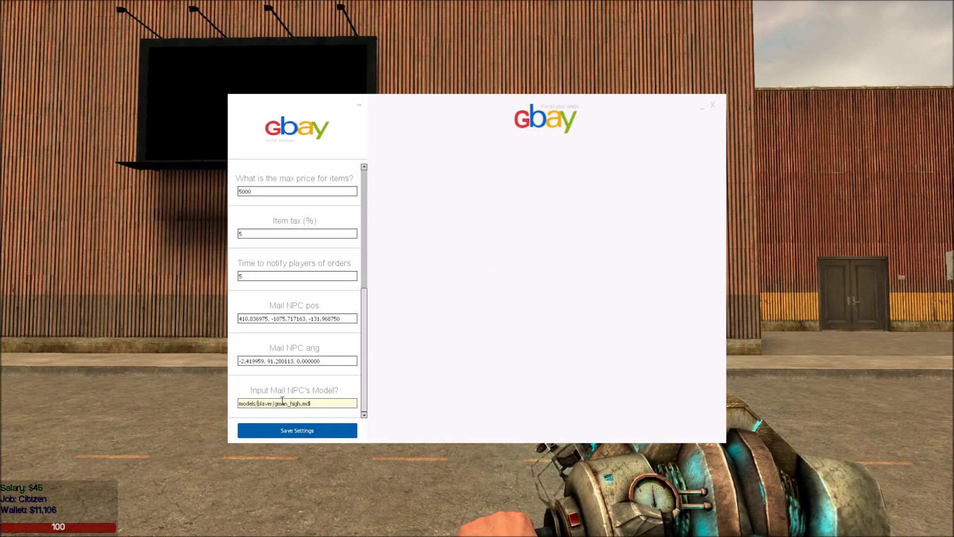
{"action": "key", "text": "ctrl+shift+Right"}
{"action": "key", "text": "Delete"}
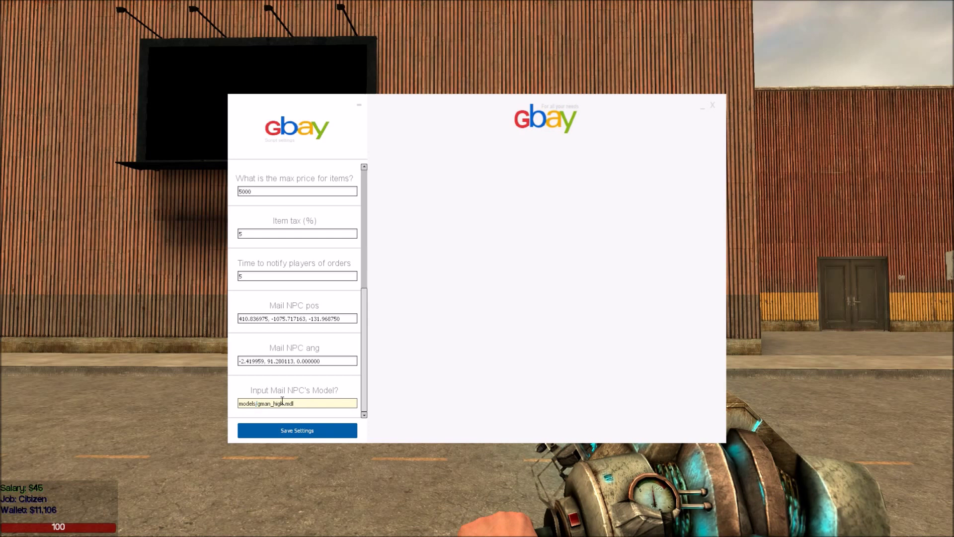